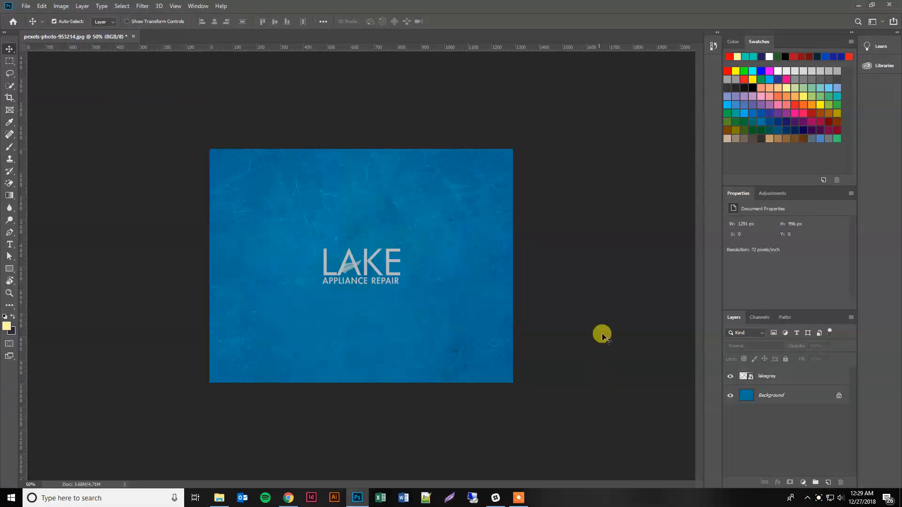
Step: Add an Outer Glow effect to the LAKE logo layer with opacity 55% and noise 3%
click(348, 266)
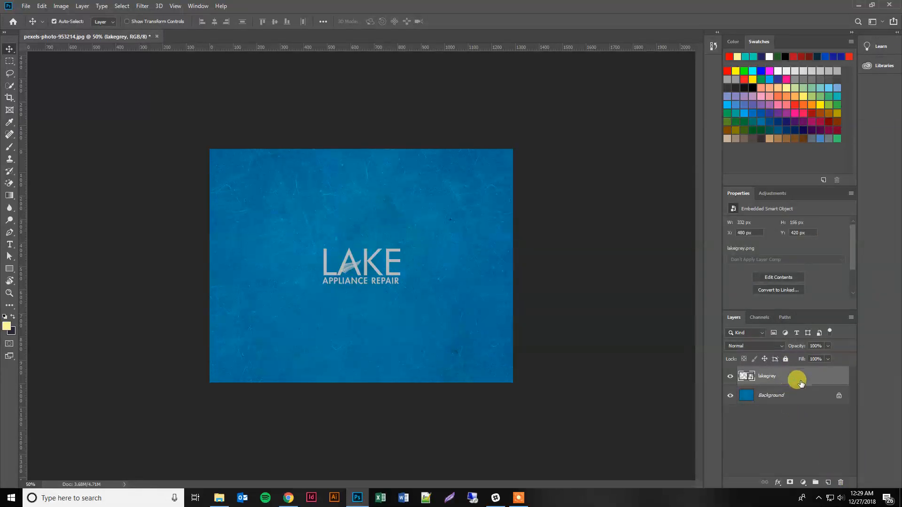
click(779, 483)
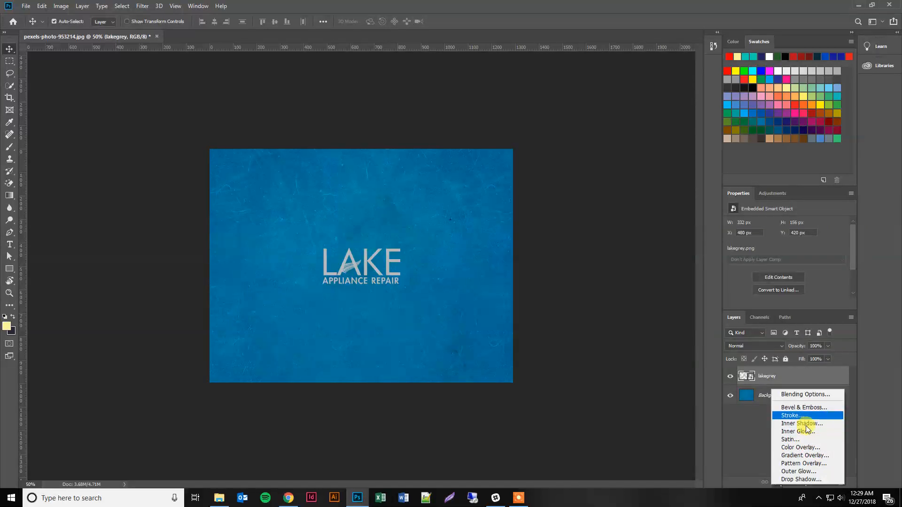
click(811, 471)
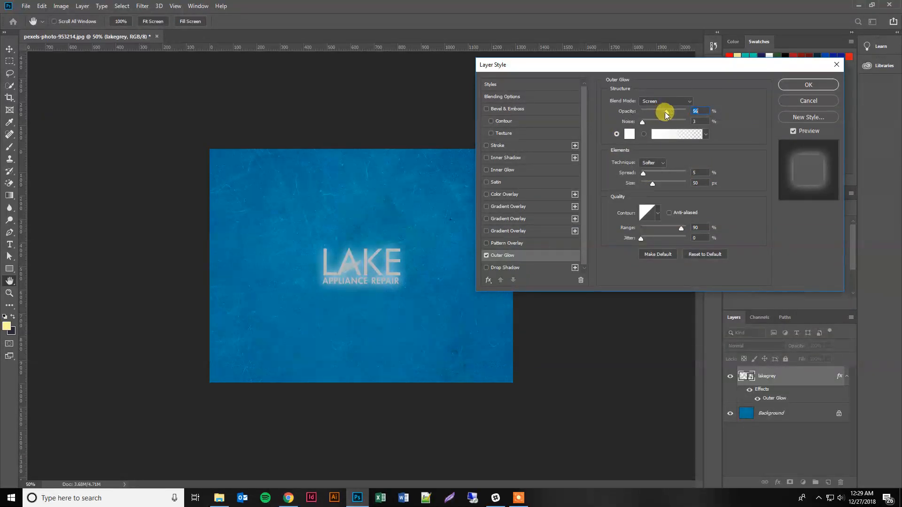
drag(666, 114, 656, 115)
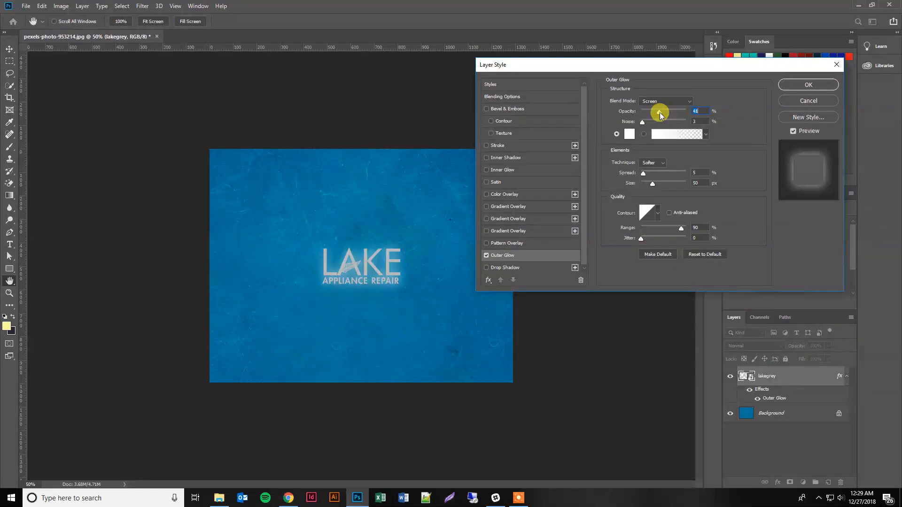
drag(660, 116, 658, 115)
drag(653, 115, 667, 115)
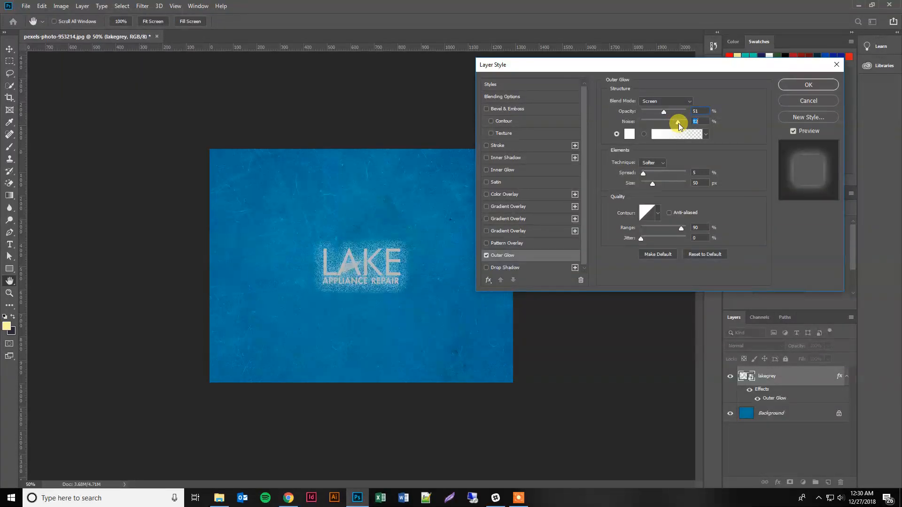
drag(657, 126, 652, 126)
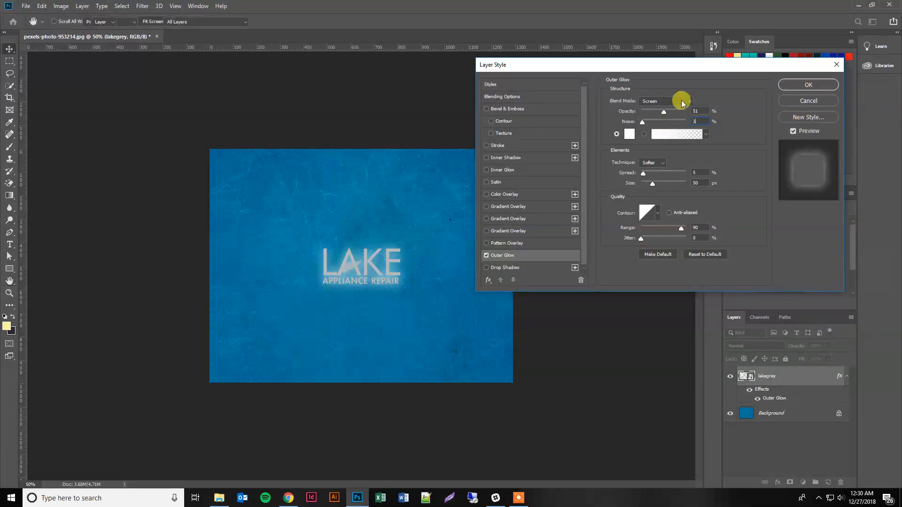
key(Return)
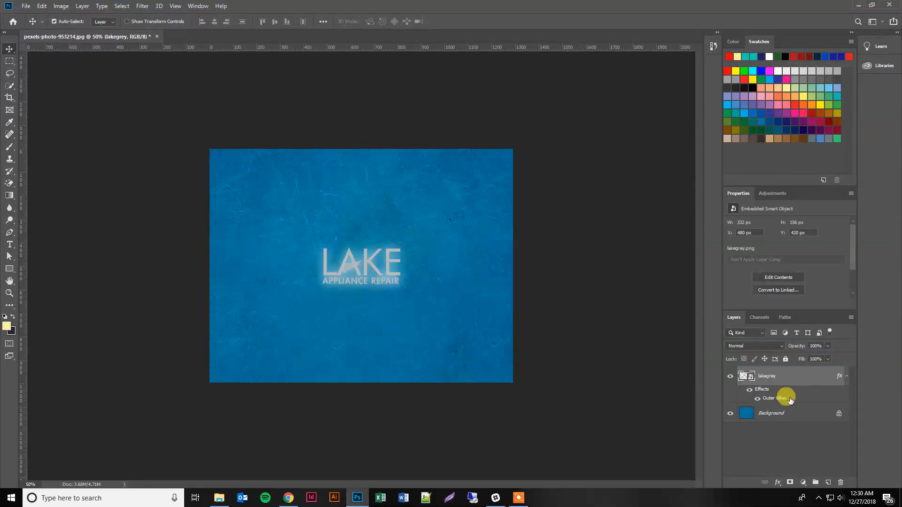
Step: Reopen the Outer Glow settings and set spread 8%, size 46 px, range 91% and opacity 49%
double_click(775, 399)
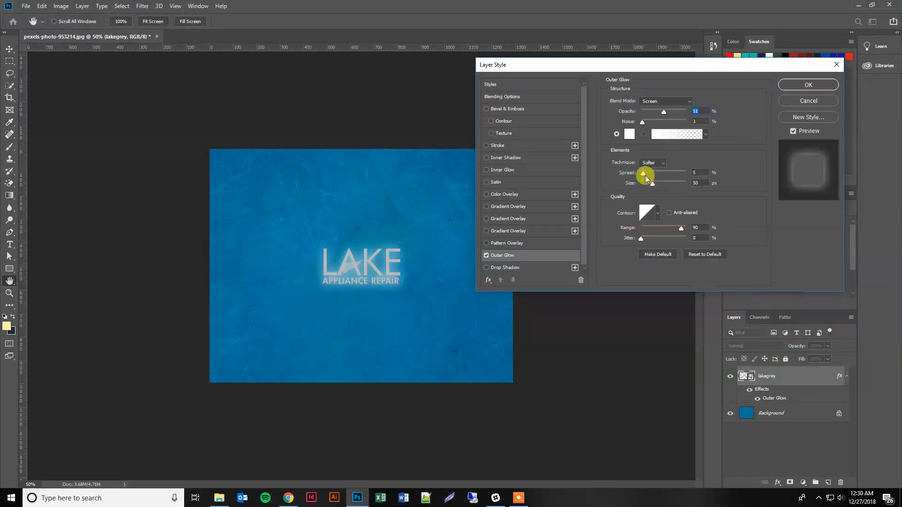
mouse_move(645, 176)
mouse_down()
mouse_move(693, 179)
mouse_move(645, 177)
mouse_move(650, 186)
mouse_move(689, 189)
mouse_move(645, 186)
mouse_move(653, 186)
mouse_up()
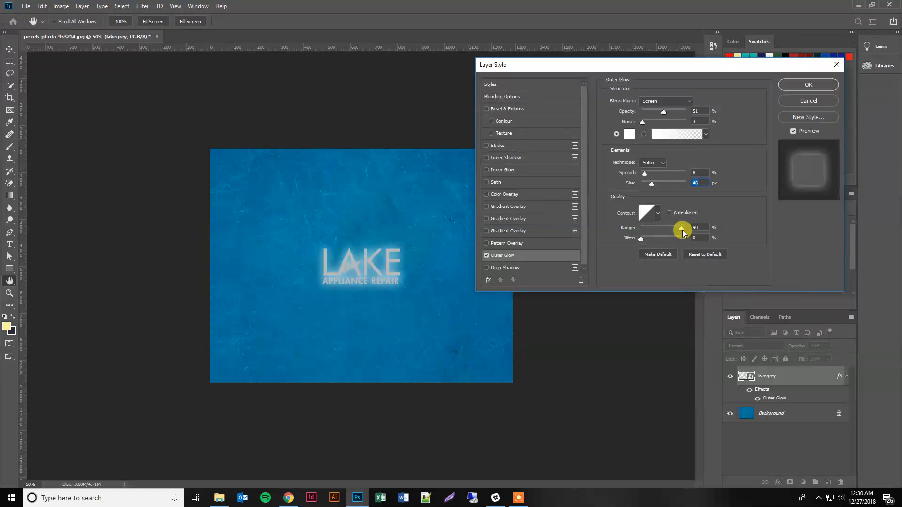
mouse_move(683, 232)
mouse_down()
mouse_move(663, 232)
mouse_move(679, 233)
mouse_up()
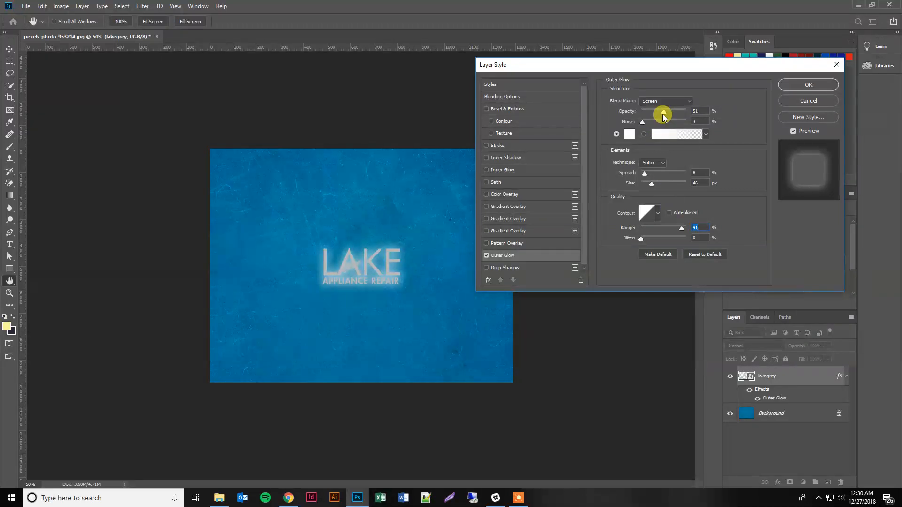
drag(664, 117, 664, 117)
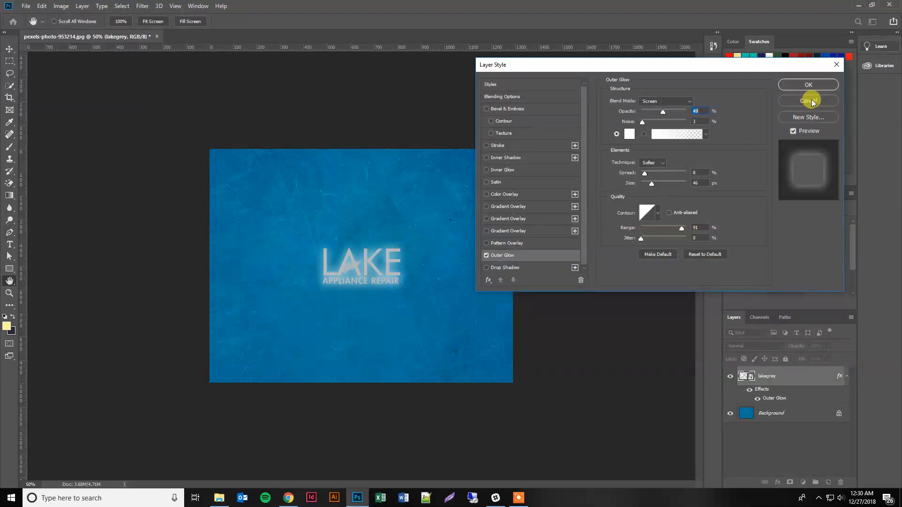
click(808, 86)
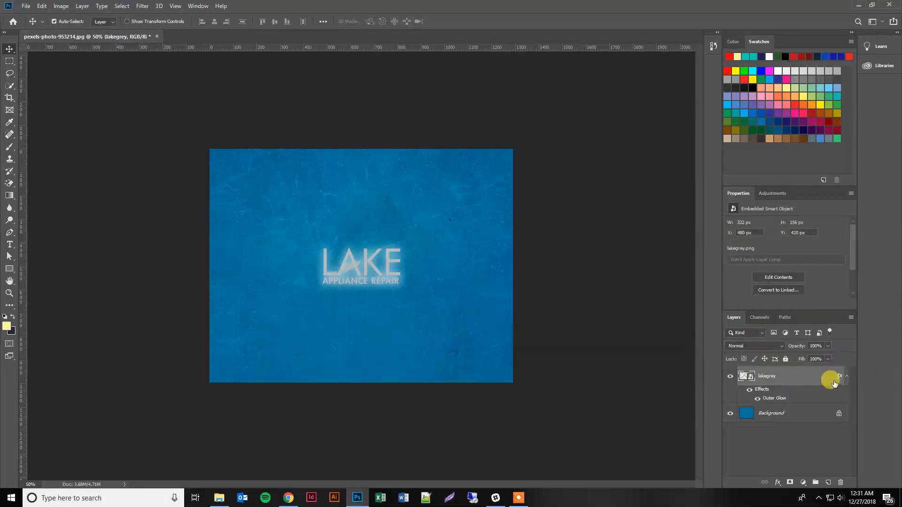
Step: Open the logo layer's style settings and turn off the Outer Glow effect
double_click(775, 392)
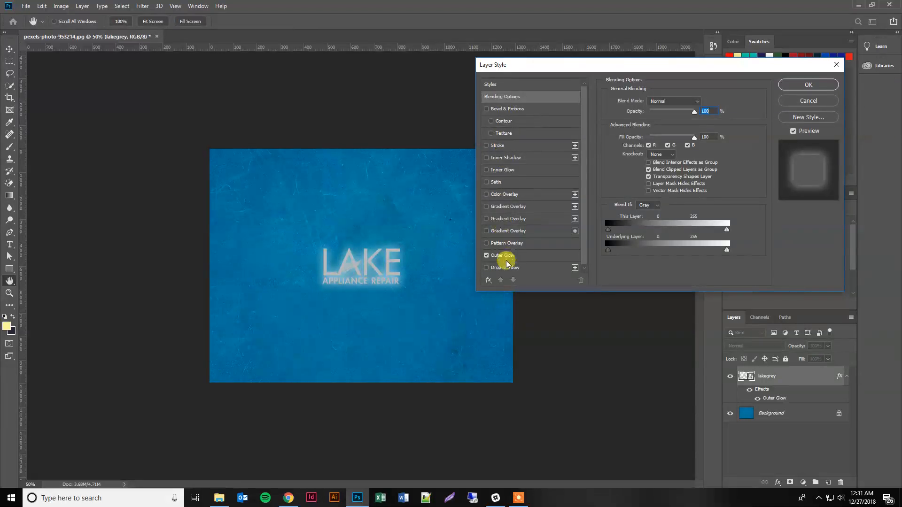
click(486, 256)
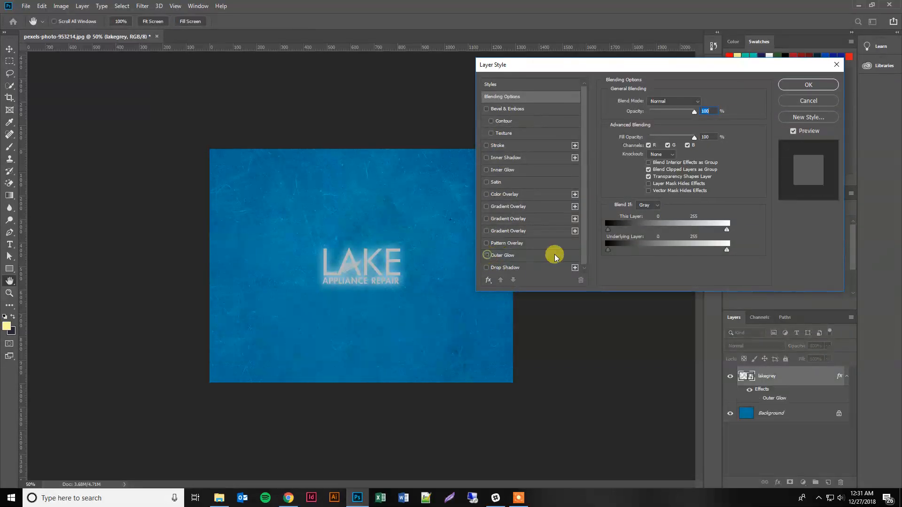
click(809, 87)
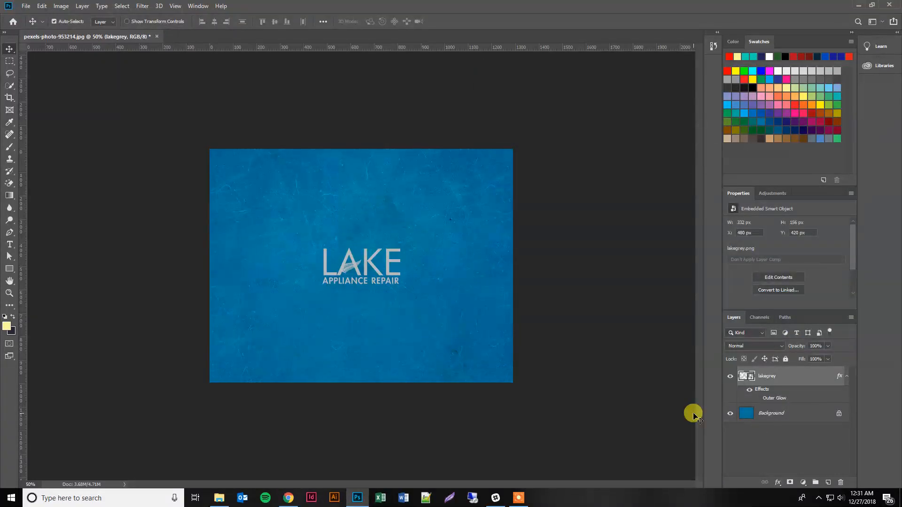
click(757, 400)
click(757, 399)
key(Delete)
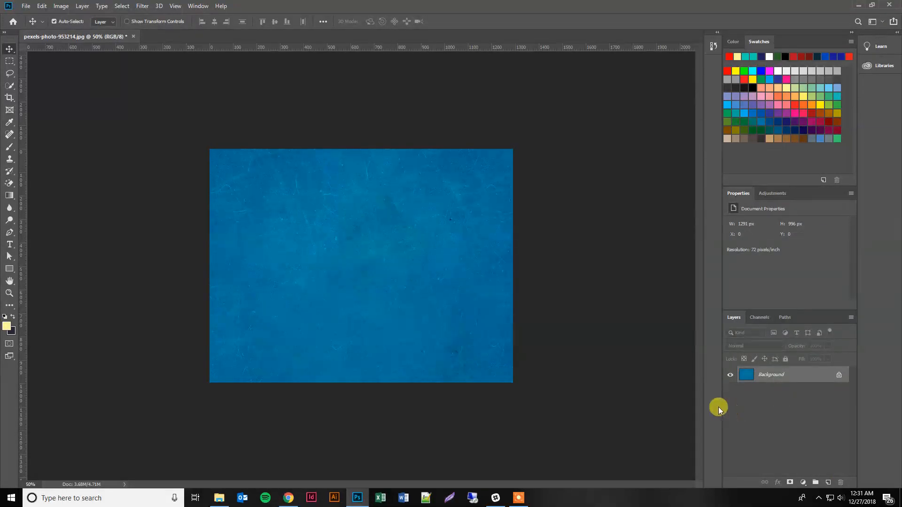
key(ctrl+z)
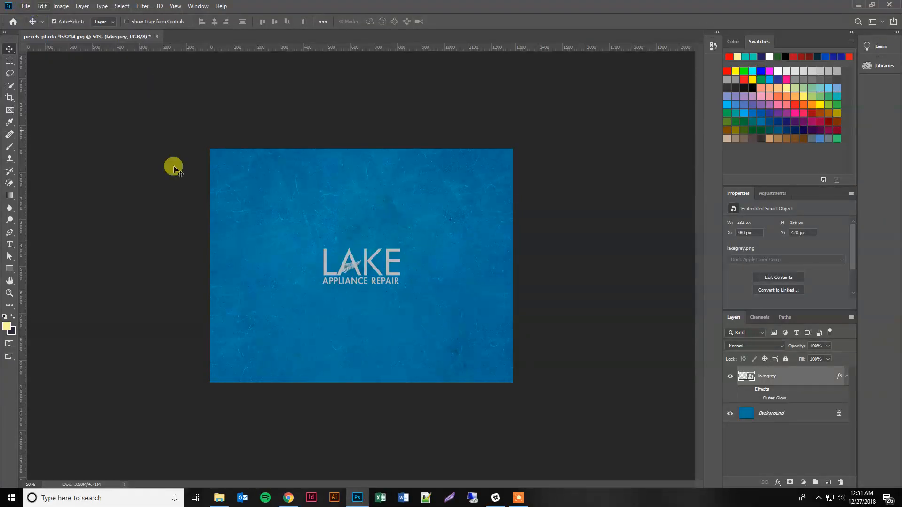
Step: Select the Brush tool and set its size to 155 px and hardness to 0%
click(13, 151)
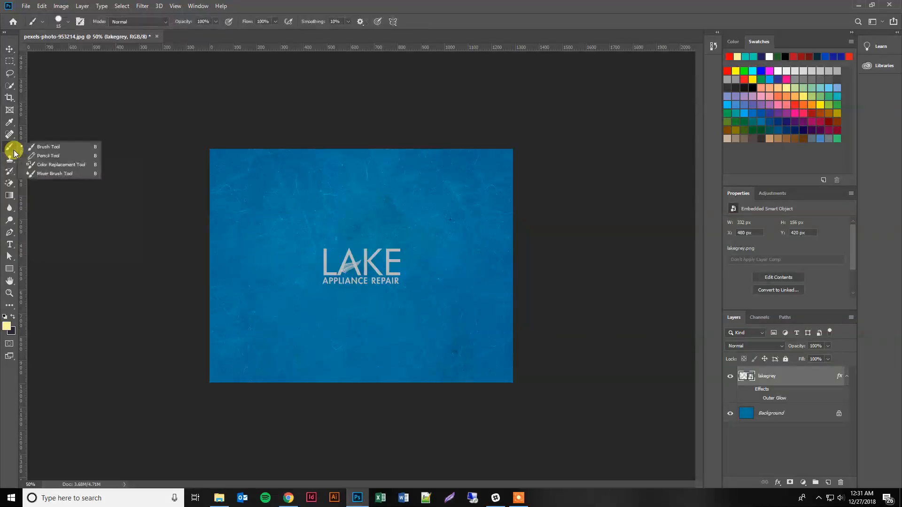
click(48, 148)
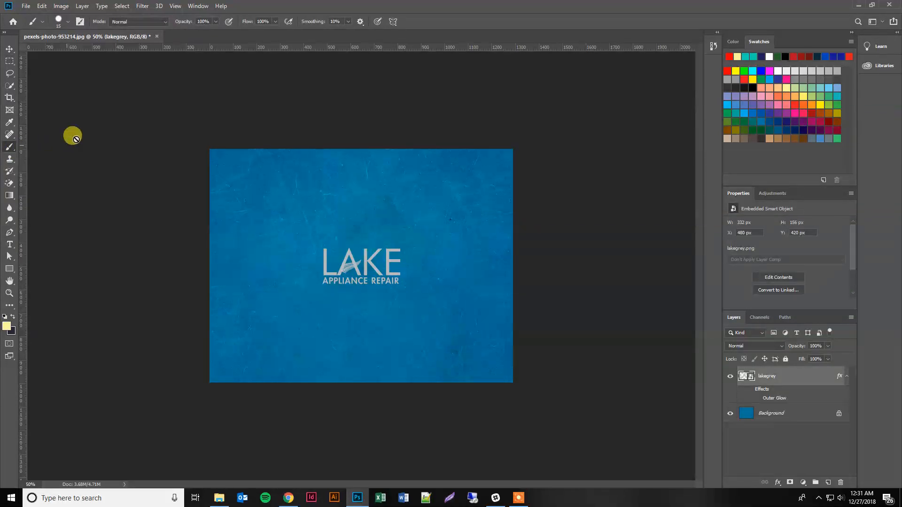
click(68, 22)
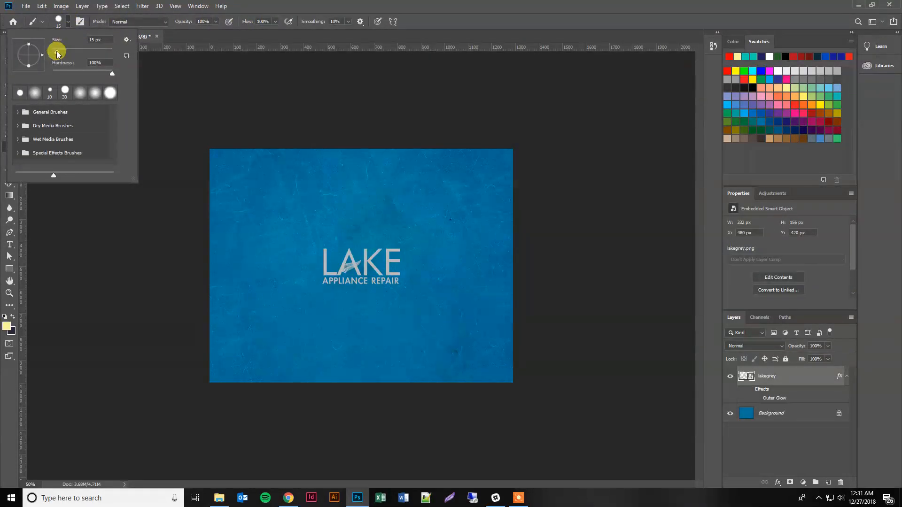
drag(83, 50, 91, 49)
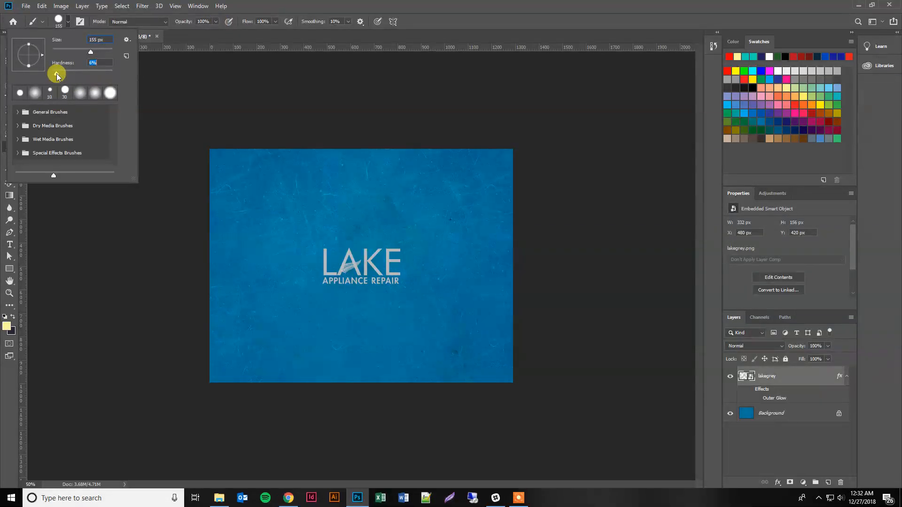
Step: Set the brush opacity to 50% and rasterize the logo layer when painting on it
click(202, 22)
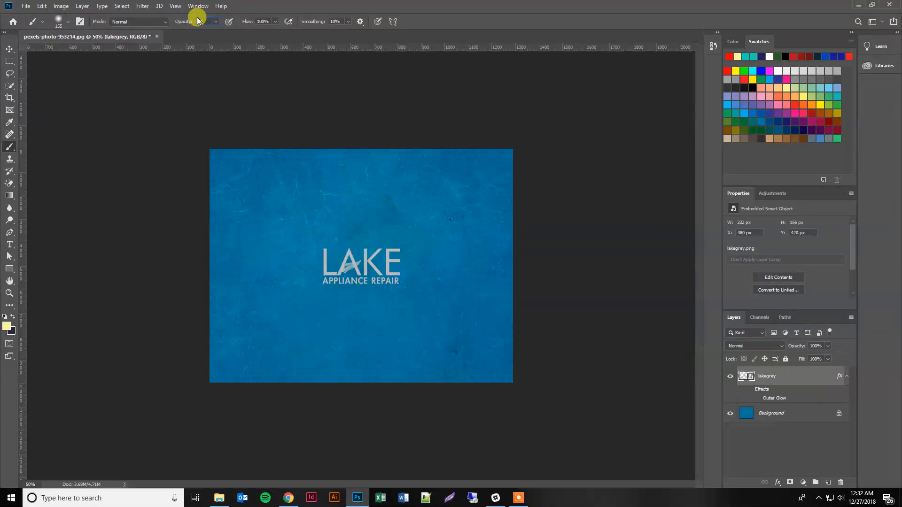
text(50)
key(Tab)
click(307, 187)
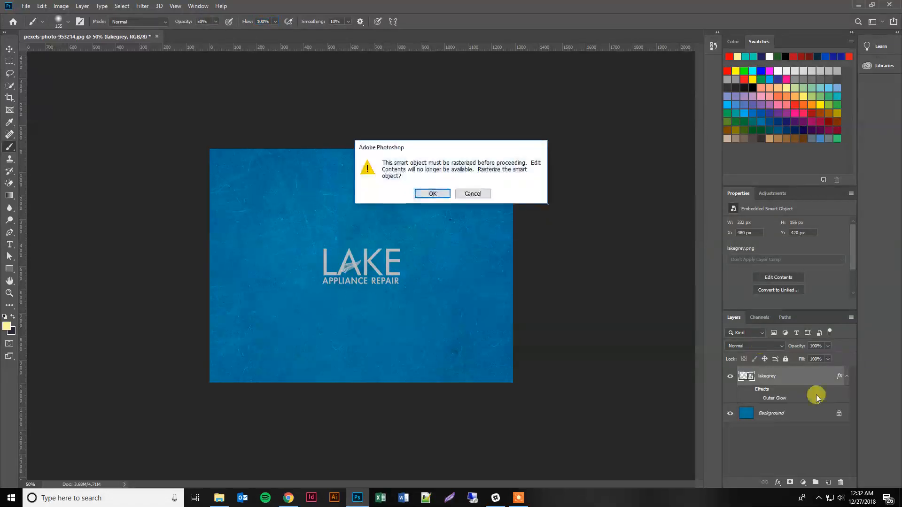
key(Return)
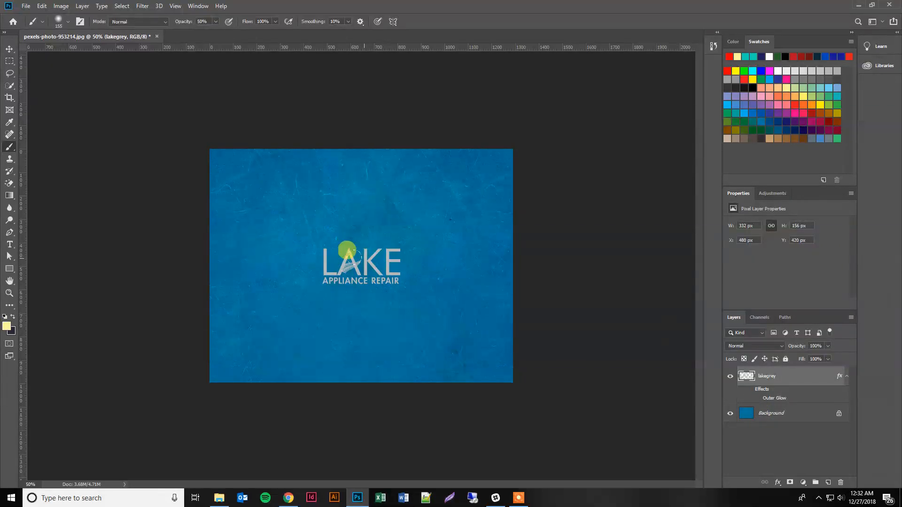
Step: Select the background layer and unlock it into a regular layer
click(783, 417)
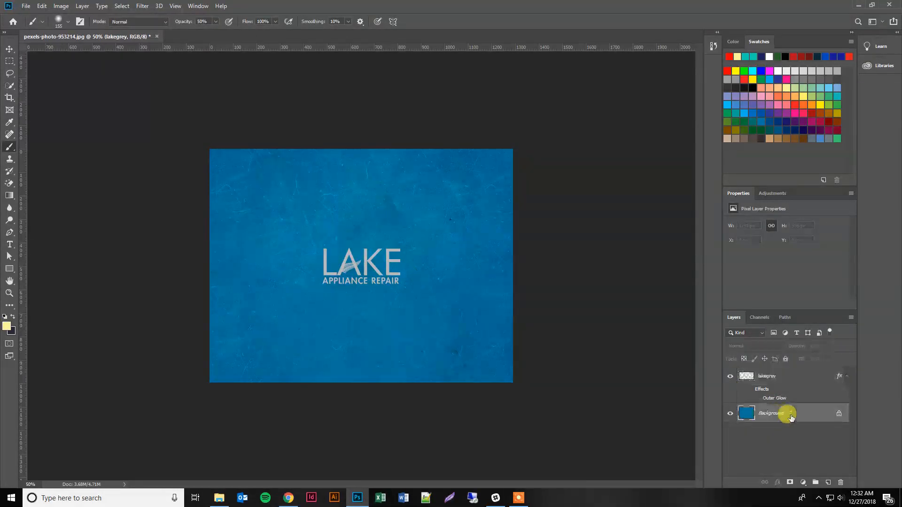
click(839, 414)
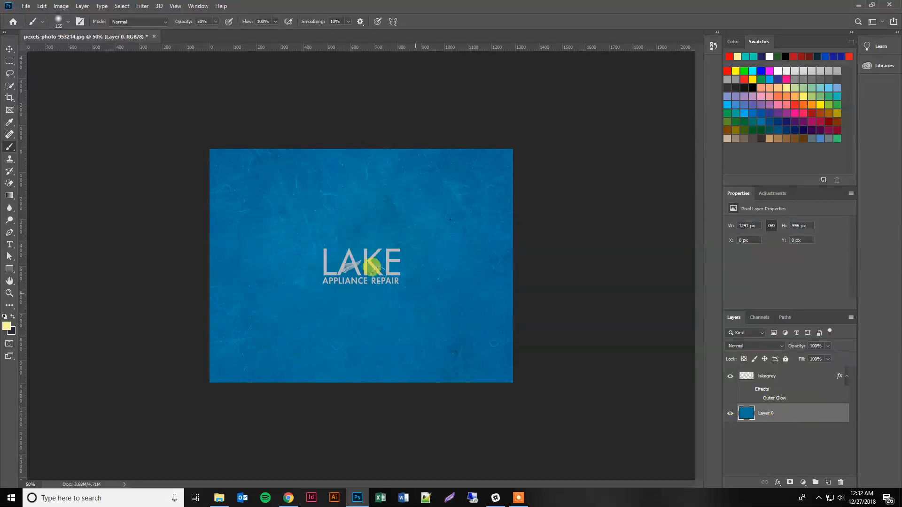
double_click(773, 414)
Step: Enlarge the brush size to 700 px
key(bracketright)
key(bracketright)
key(bracketright)
key(bracketright)
key(bracketright)
key(bracketright)
key(bracketright)
key(bracketright)
key(bracketright)
key(bracketright)
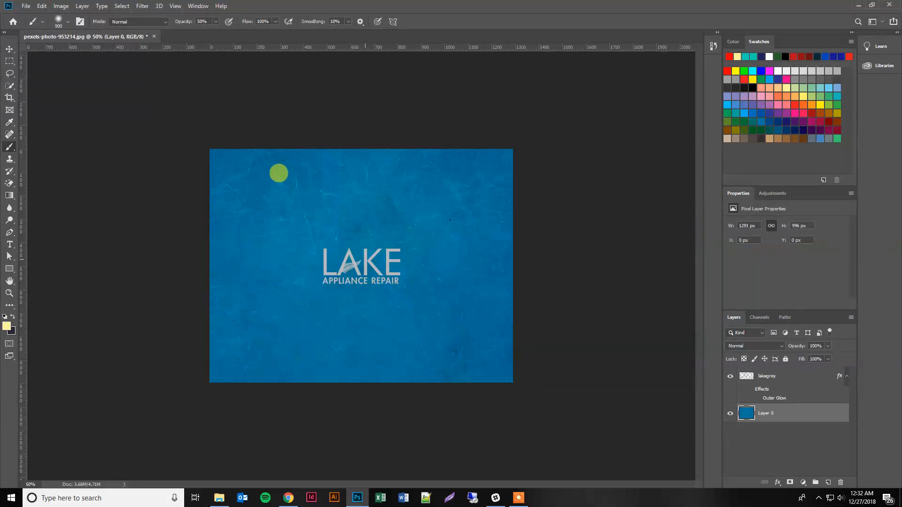
key(bracketleft)
key(bracketleft)
key(bracketleft)
key(bracketleft)
key(bracketleft)
key(bracketleft)
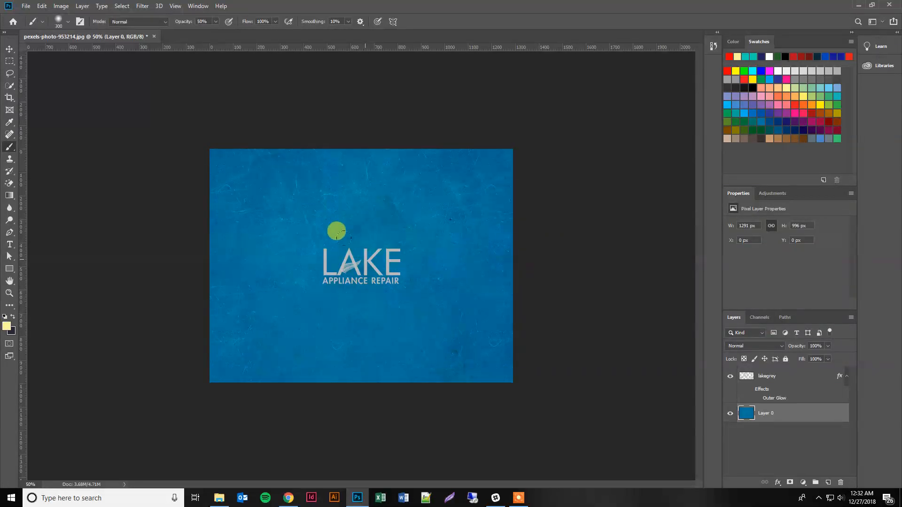
key(bracketright)
key(bracketright)
key(bracketright)
key(bracketright)
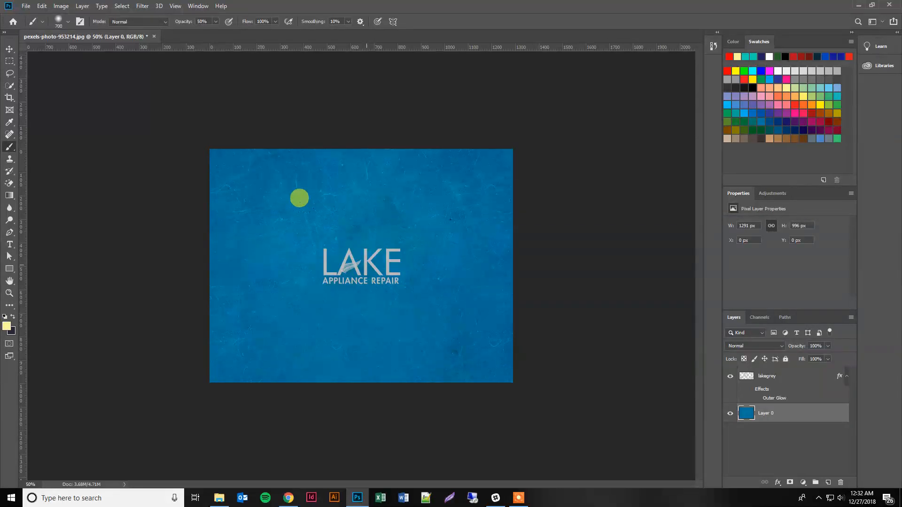
Step: Paint a pale yellow dab over the logo and undo it
click(366, 265)
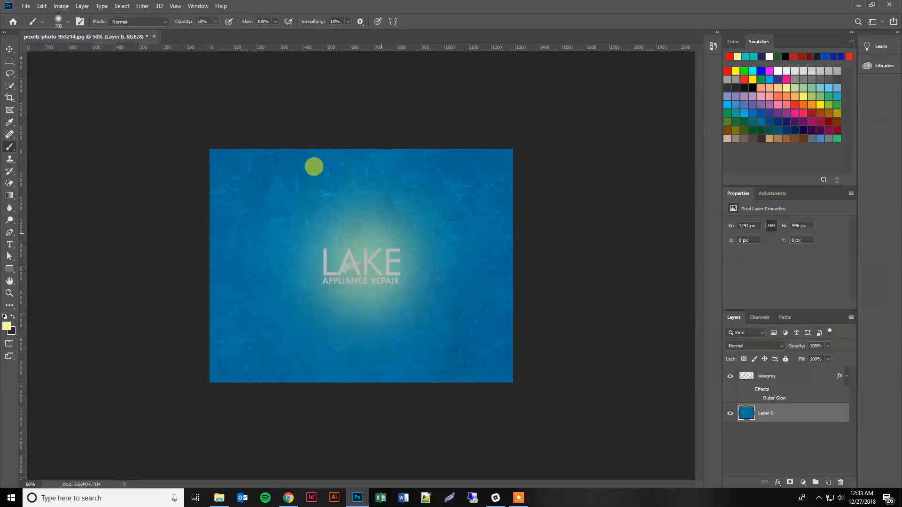
key(ctrl+z)
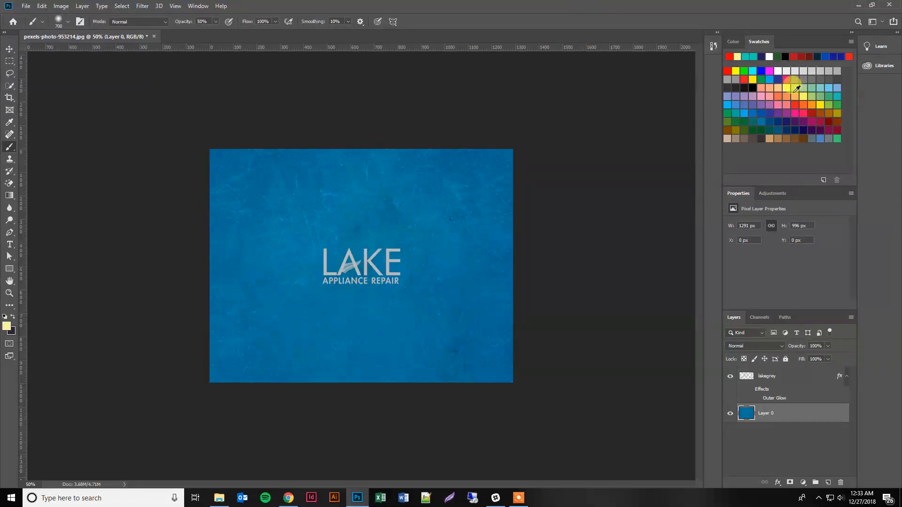
Step: Switch the foreground color to white, paint a dab over the logo, and undo it
click(769, 56)
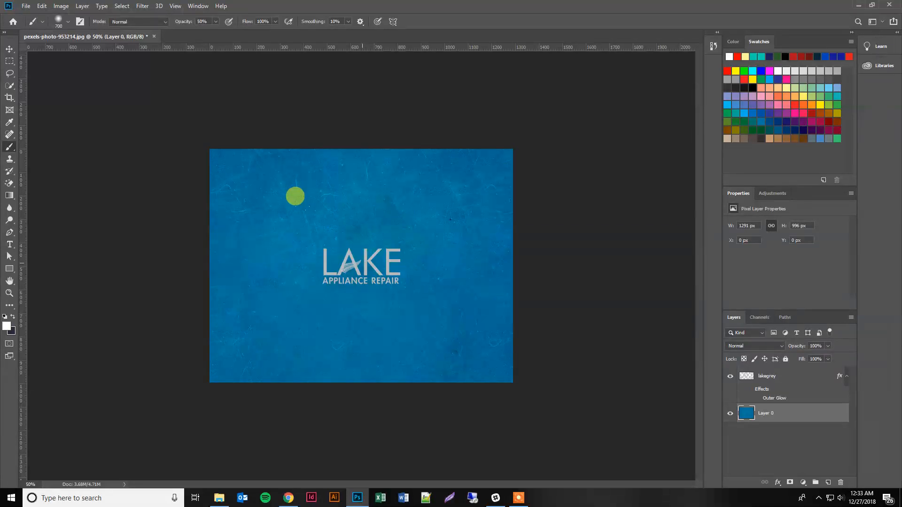
click(363, 263)
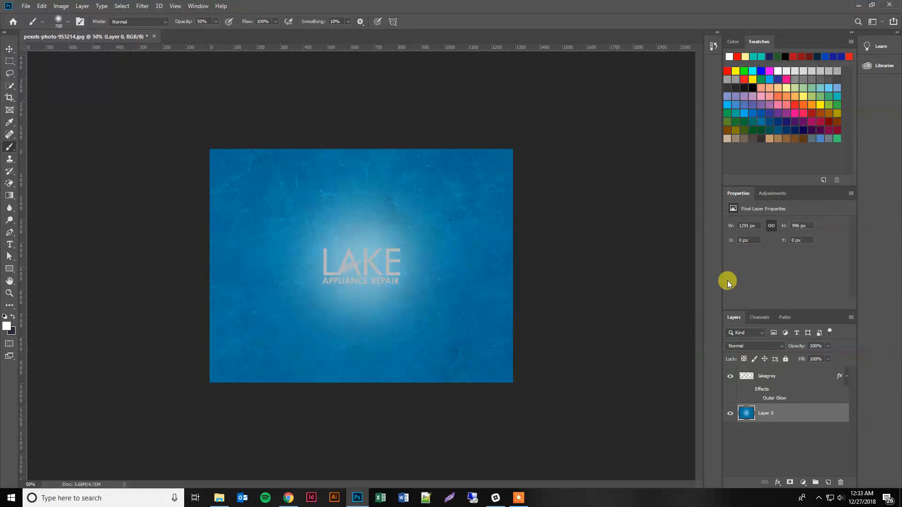
key(ctrl+z)
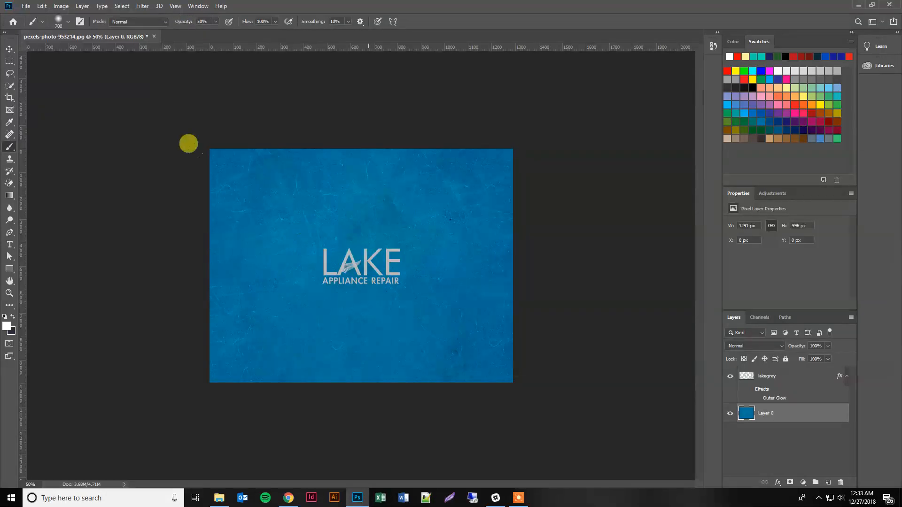
Step: Set the brush to 1400 px at 15% opacity and paint two soft white dabs over the logo center
key(bracketright)
key(bracketright)
key(bracketright)
key(bracketright)
key(bracketright)
key(bracketright)
key(bracketright)
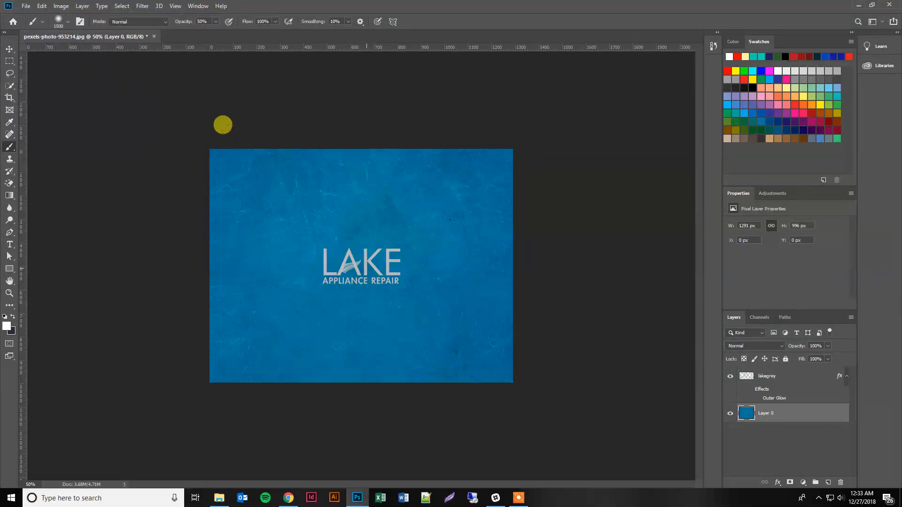
key(bracketright)
key(bracketleft)
key(bracketleft)
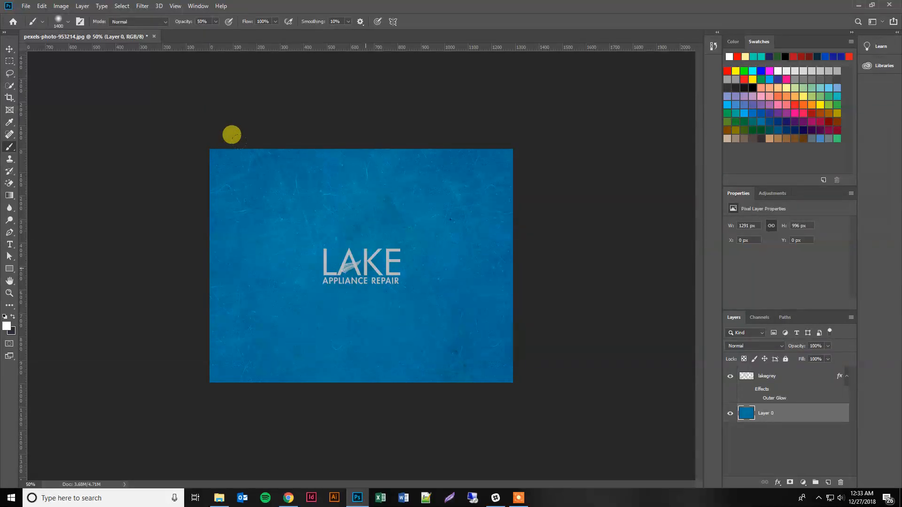
click(203, 21)
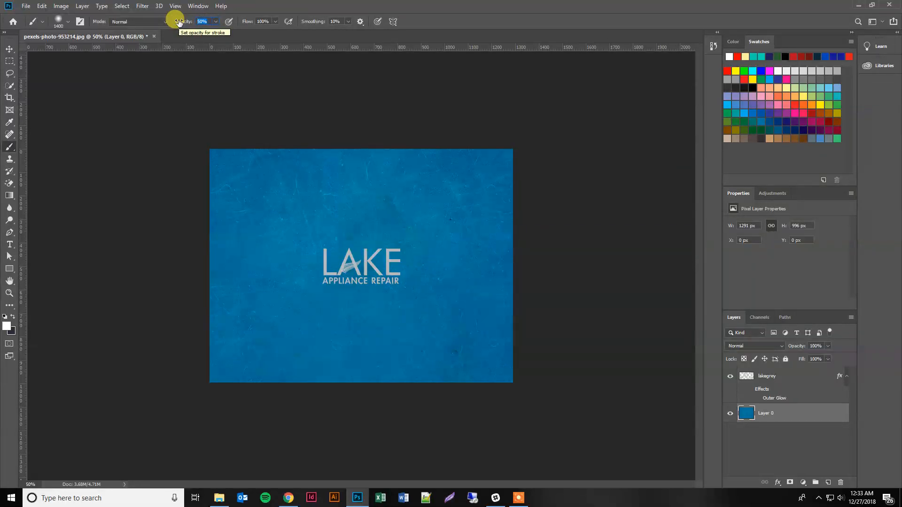
text(15)
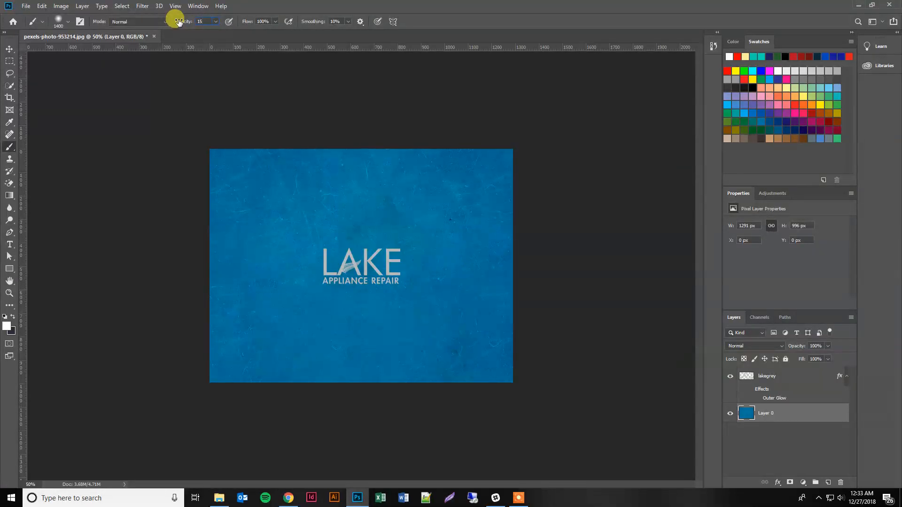
key(Tab)
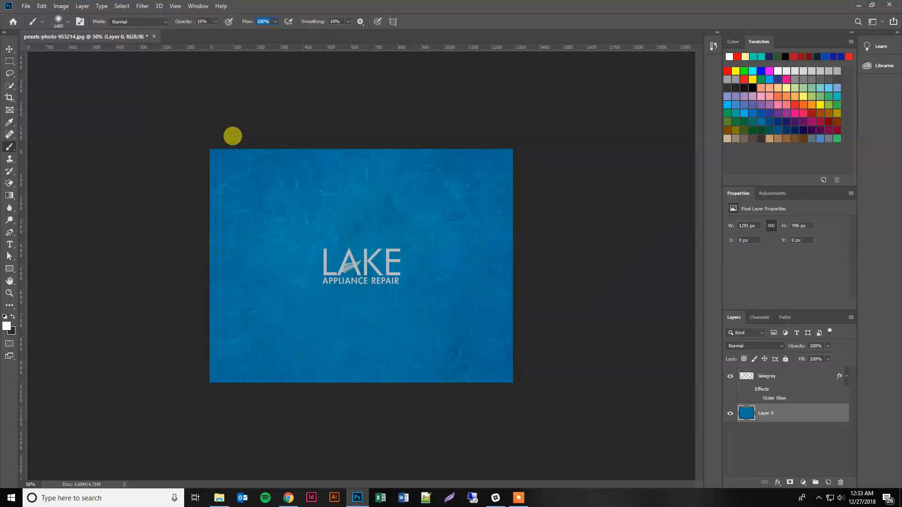
click(365, 270)
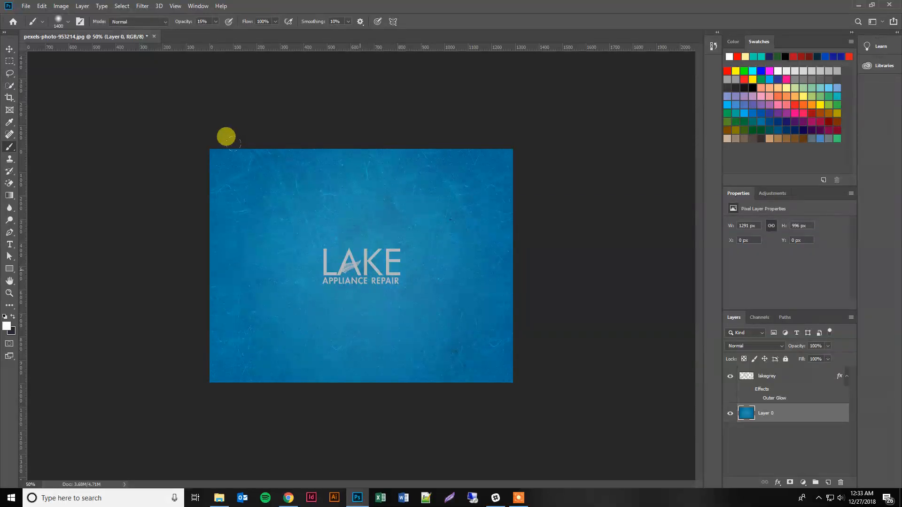
click(360, 269)
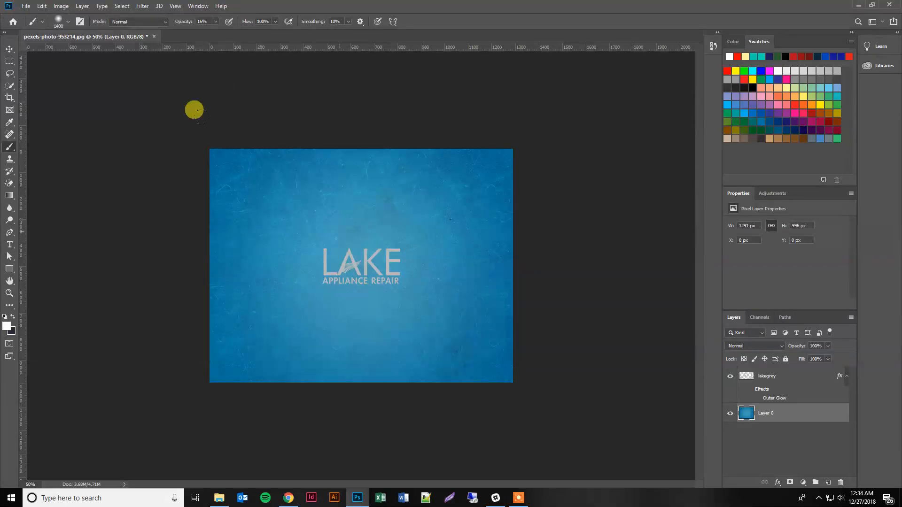
click(519, 498)
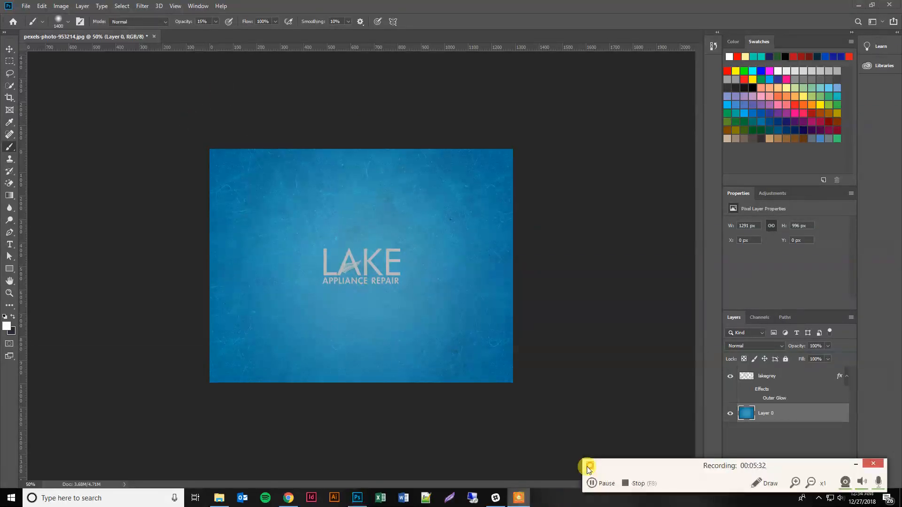